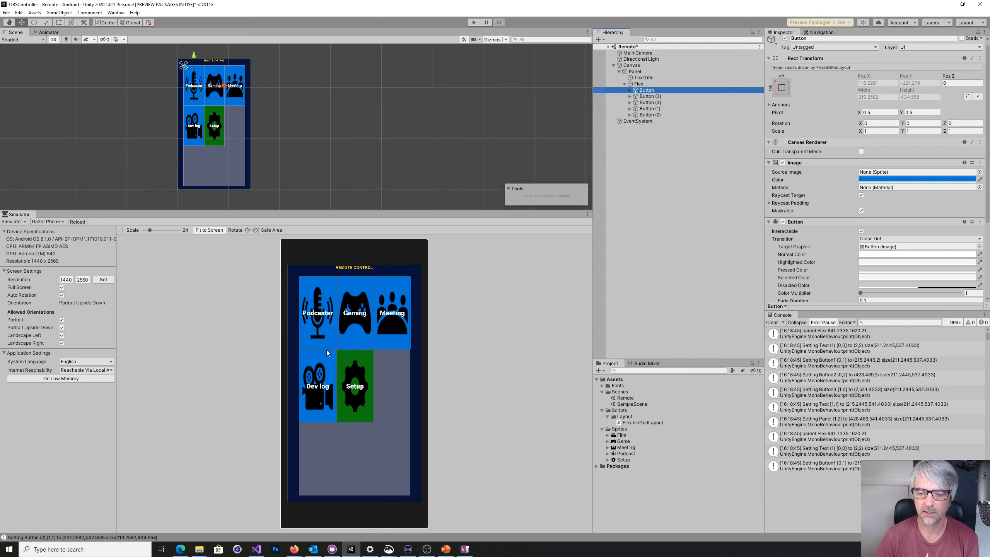
- Set the Flex object's grid layout Fit Type to Width and check it by rotating the simulated phone to landscape and back
{"action": "left_click", "coordinate": [639, 84]}
{"action": "scroll", "coordinate": [874, 175], "scroll_direction": "down", "scroll_amount": 5}
{"action": "left_click", "coordinate": [920, 231]}
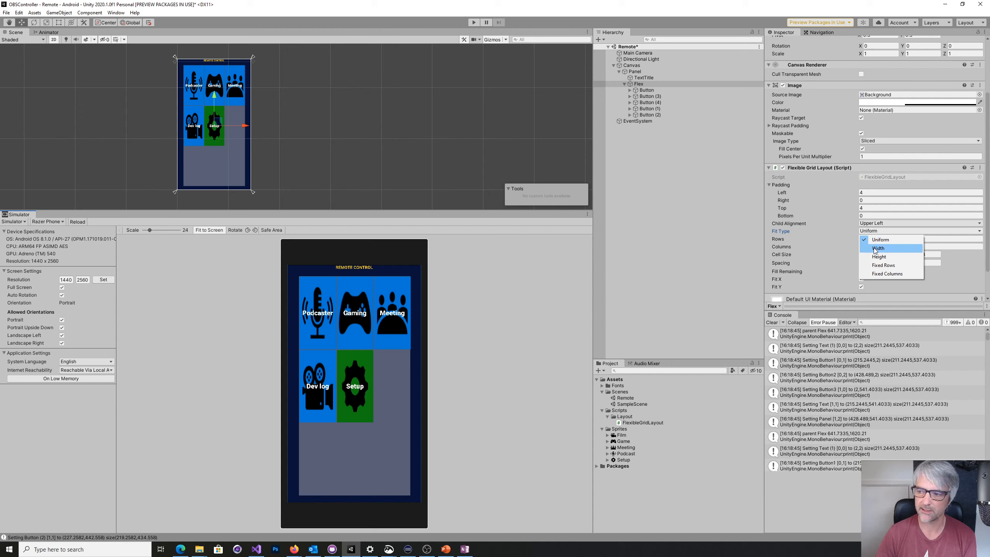
{"action": "left_click", "coordinate": [875, 248]}
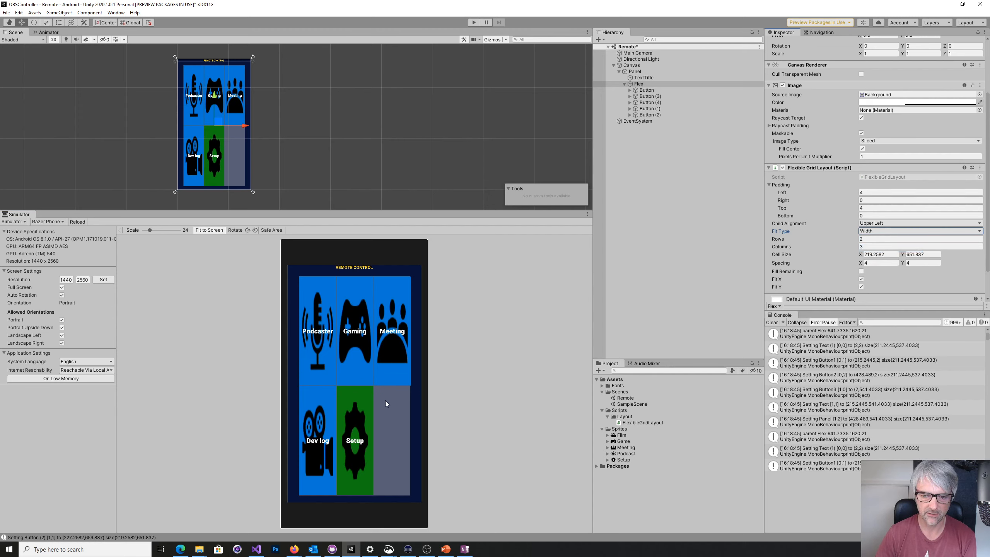
{"action": "left_click", "coordinate": [248, 230]}
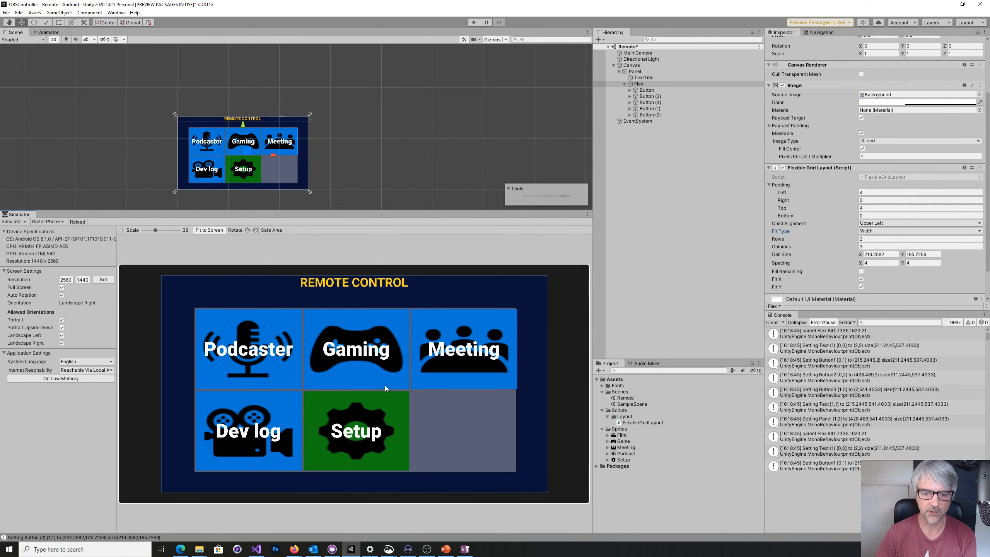
{"action": "left_click", "coordinate": [248, 230]}
- Change the grid layout's Fit Type to Height and check it by rotating the simulated device and back
{"action": "left_click", "coordinate": [921, 231]}
{"action": "left_click", "coordinate": [877, 259]}
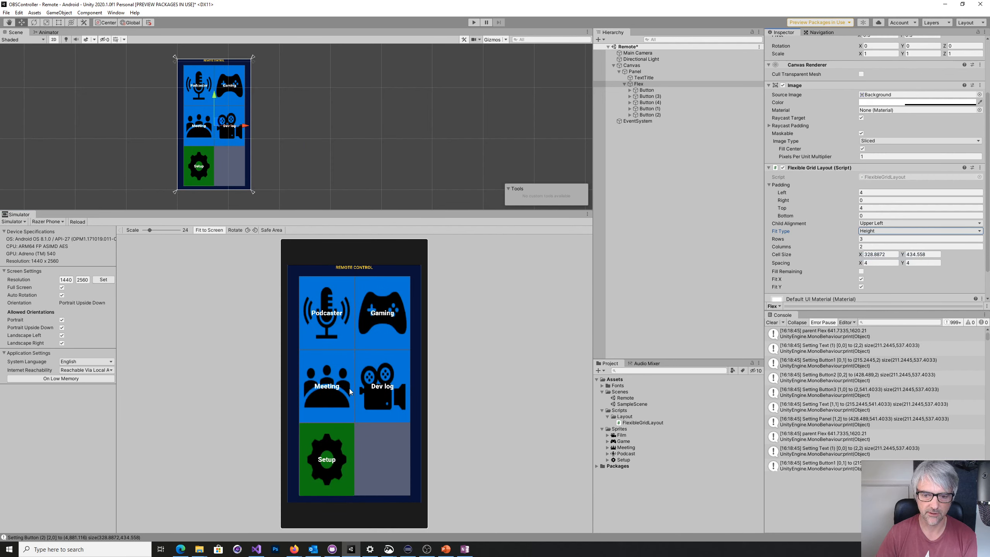
{"action": "left_click", "coordinate": [247, 230]}
{"action": "left_click", "coordinate": [247, 231]}
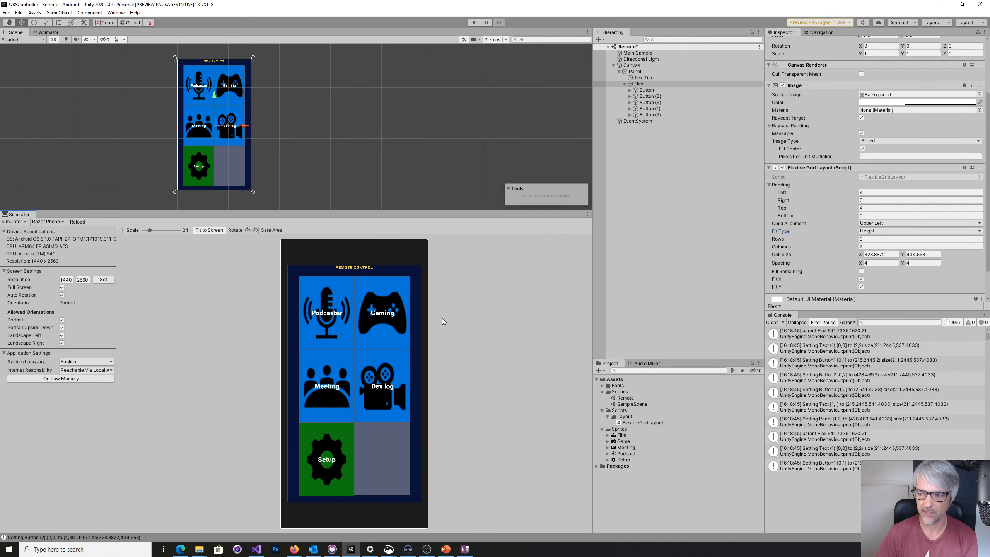
- Switch the grid layout's Fit Type to Fixed Rows and try 5 rows, finishing with 6
{"action": "left_click", "coordinate": [920, 231]}
{"action": "left_click", "coordinate": [881, 266]}
{"action": "left_click", "coordinate": [881, 239]}
{"action": "type", "text": "5"}
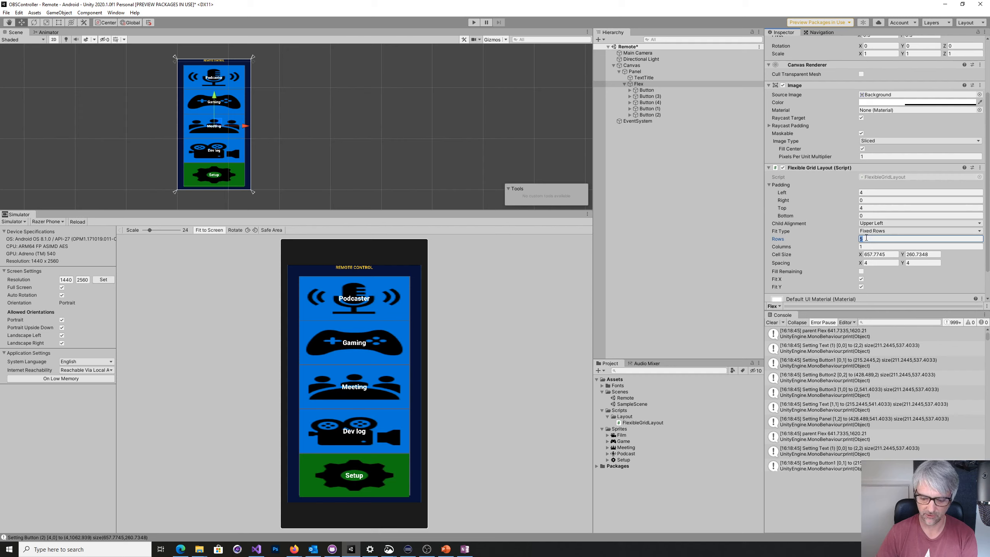
{"action": "key", "text": "BackSpace"}
{"action": "type", "text": "6"}
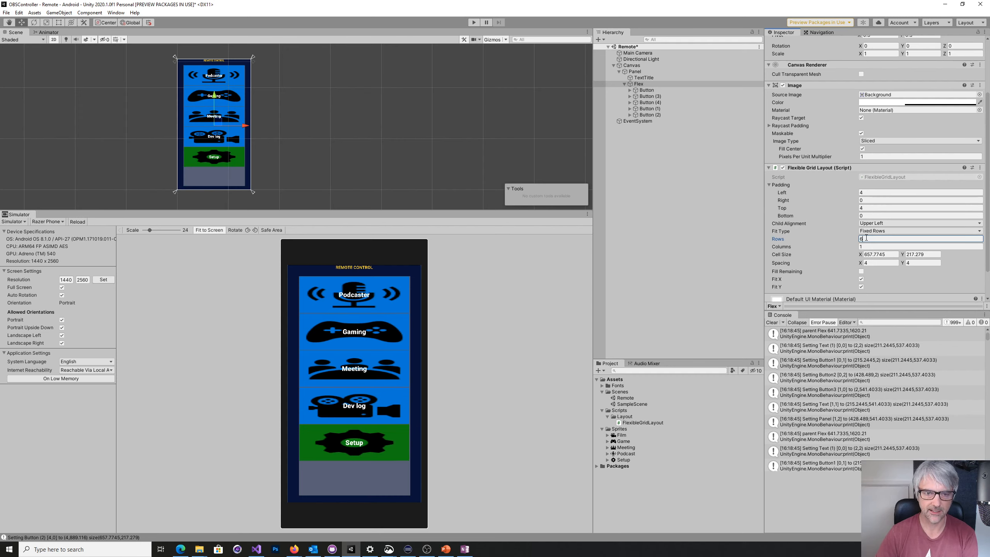
- Switch the Fit Type to Fixed Columns and try 3, 4, 5 and 6 columns, finishing with 1
{"action": "left_click", "coordinate": [920, 231]}
{"action": "left_click", "coordinate": [882, 274]}
{"action": "left_click", "coordinate": [871, 247]}
{"action": "type", "text": "3"}
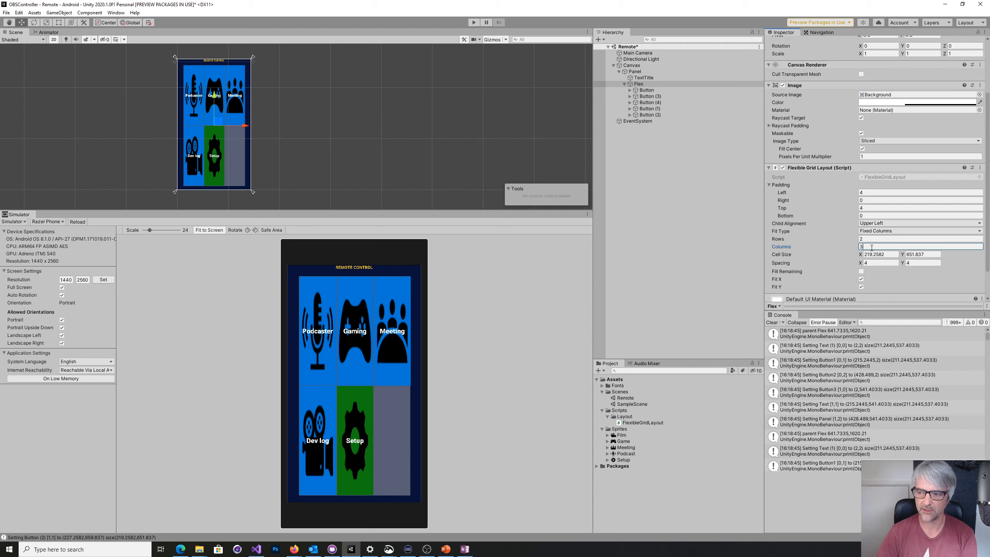
{"action": "key", "text": "BackSpace"}
{"action": "type", "text": "4"}
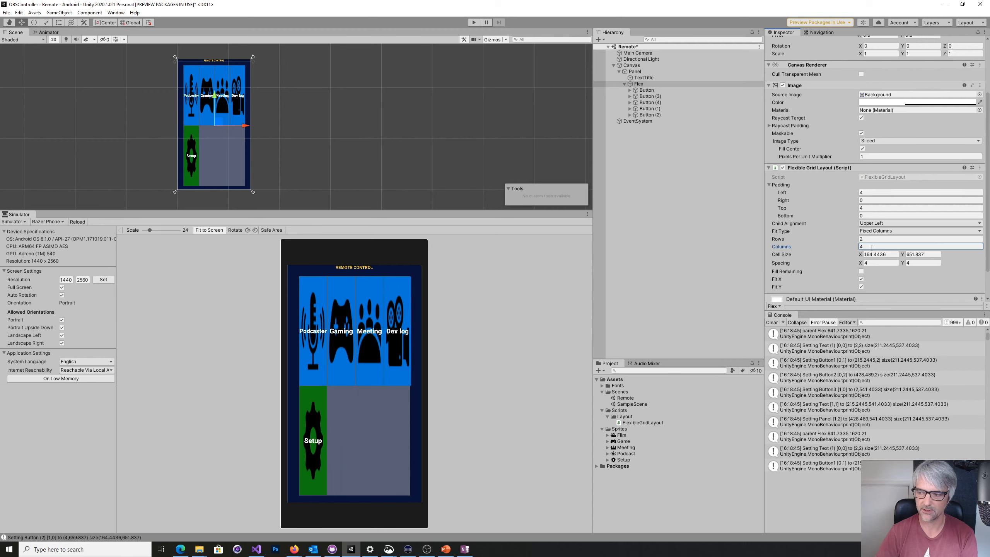
{"action": "key", "text": "BackSpace"}
{"action": "type", "text": "5"}
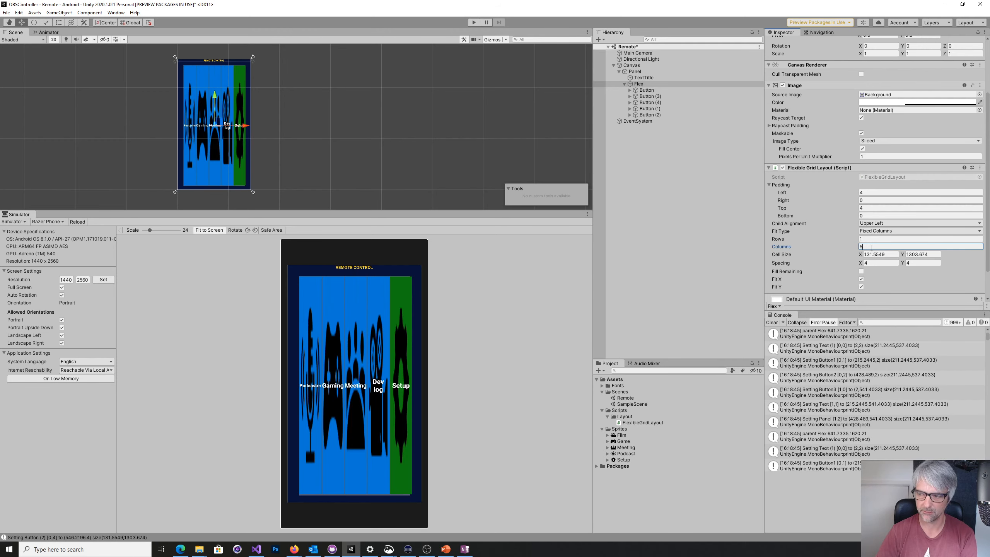
{"action": "key", "text": "BackSpace"}
{"action": "type", "text": "6"}
{"action": "key", "text": "BackSpace"}
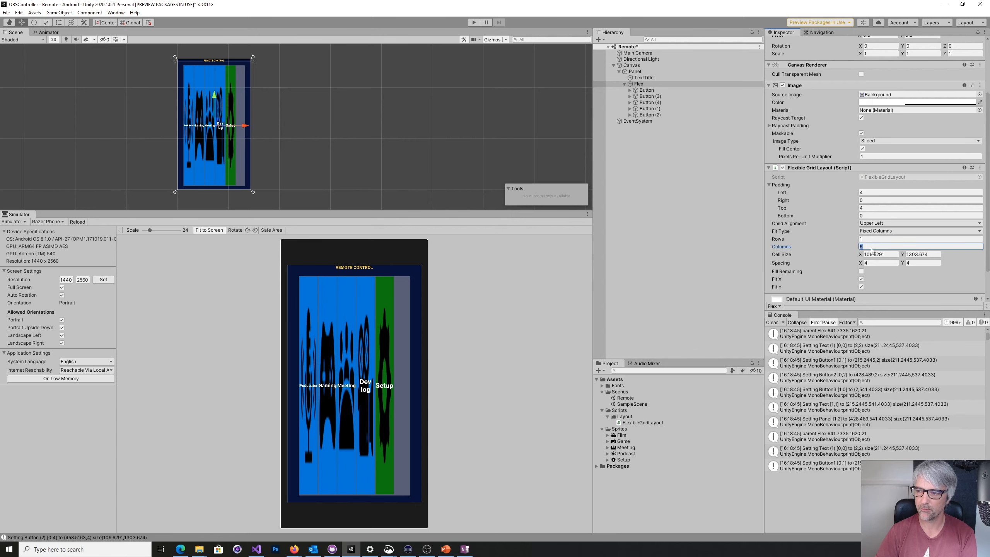
{"action": "type", "text": "1"}
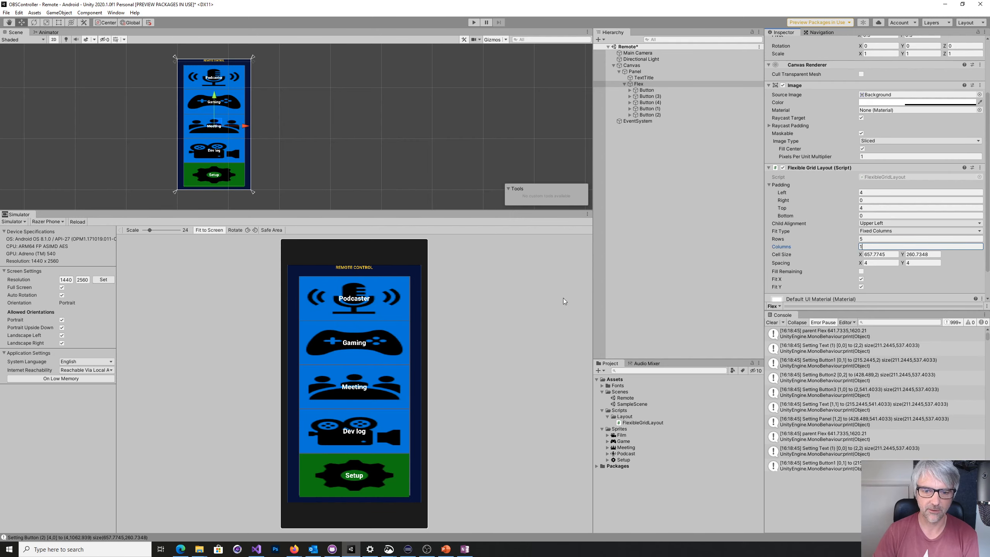
- Preview the fixed-column grid in landscape with 2 and 3 columns, and return the simulated phone to portrait
{"action": "left_click", "coordinate": [248, 230]}
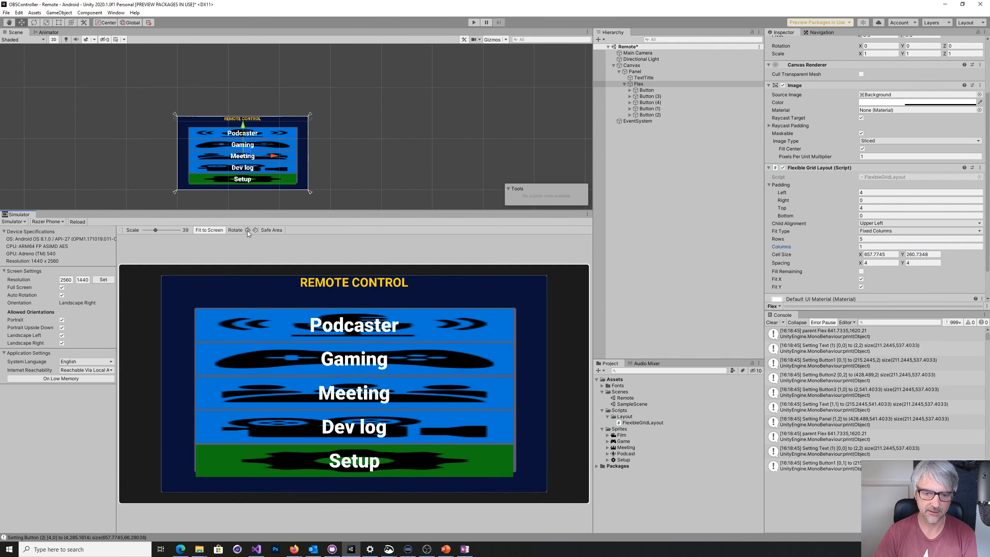
{"action": "left_click", "coordinate": [870, 247]}
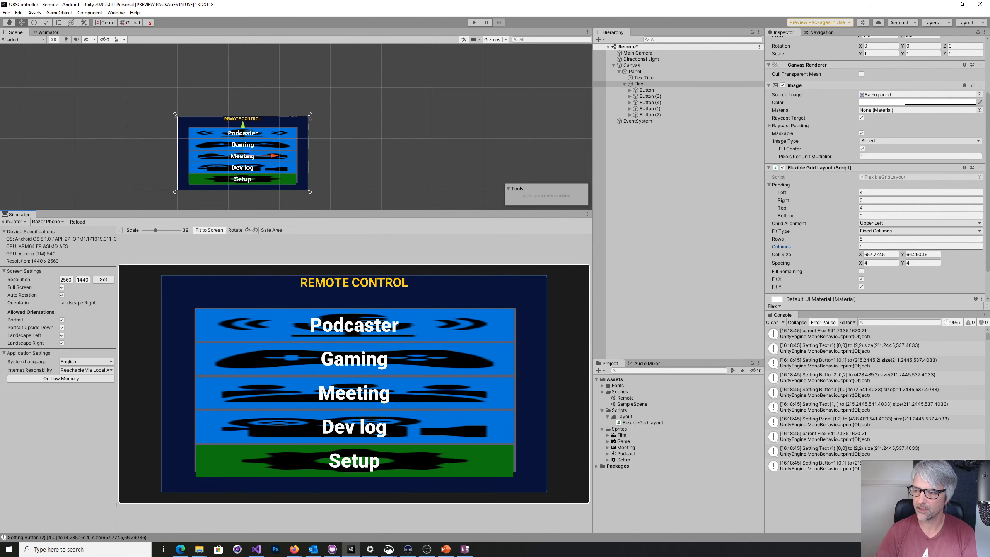
{"action": "type", "text": "2"}
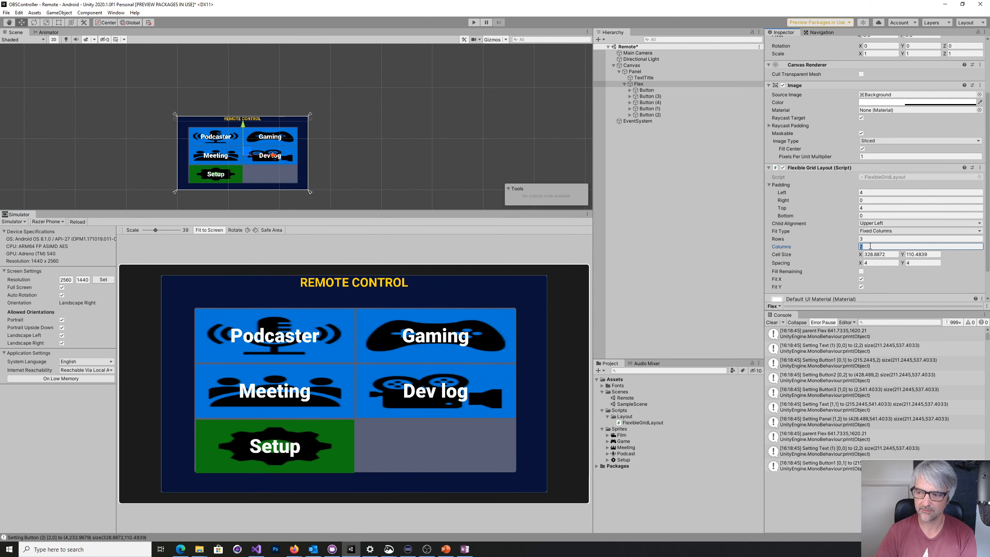
{"action": "key", "text": "BackSpace"}
{"action": "type", "text": "3"}
{"action": "left_click", "coordinate": [248, 230]}
- Set the grid layout's Fit Type to Uniform and enable Fill Remaining
{"action": "left_click", "coordinate": [874, 231]}
{"action": "left_click", "coordinate": [881, 240]}
{"action": "left_click", "coordinate": [861, 272]}
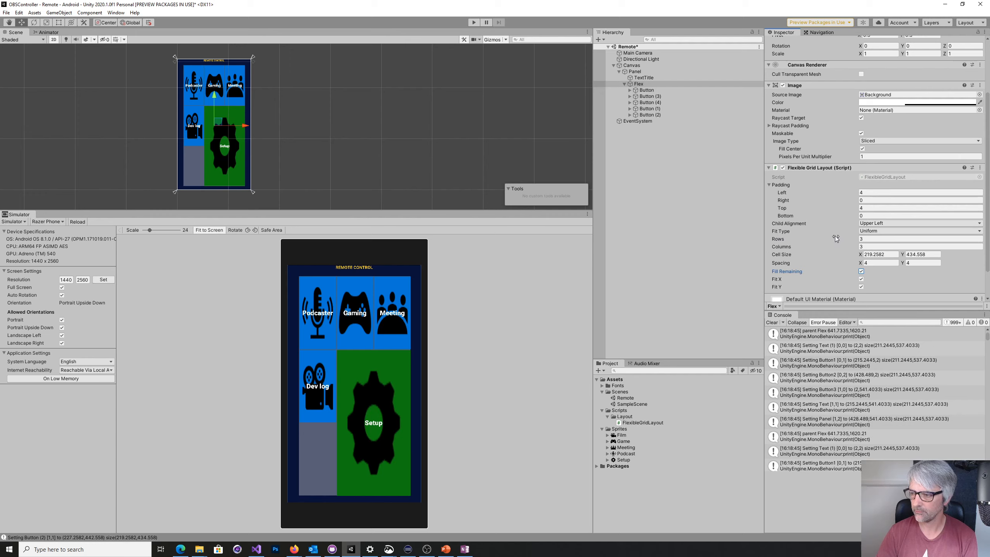
- Try the Width and Height fit types with Fill Remaining enabled
{"action": "left_click", "coordinate": [868, 231]}
{"action": "left_click", "coordinate": [878, 249]}
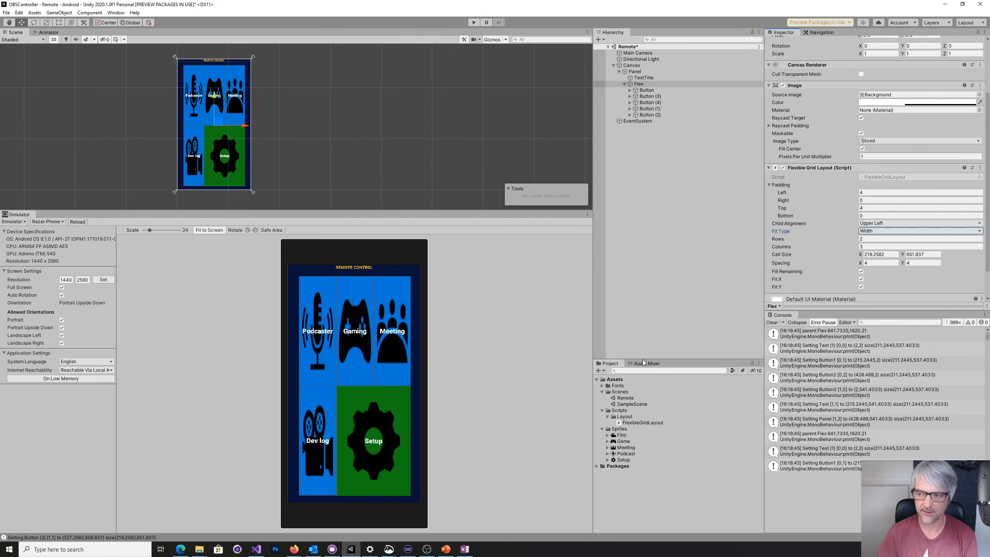
{"action": "left_click", "coordinate": [873, 231]}
{"action": "left_click", "coordinate": [878, 257]}
- Set the Fit Type to Fixed Rows with Fill Remaining enabled and try 1, 2 and 3 rows, finishing with 4
{"action": "left_click", "coordinate": [874, 231]}
{"action": "left_click", "coordinate": [877, 266]}
{"action": "left_click", "coordinate": [873, 238]}
{"action": "type", "text": "1"}
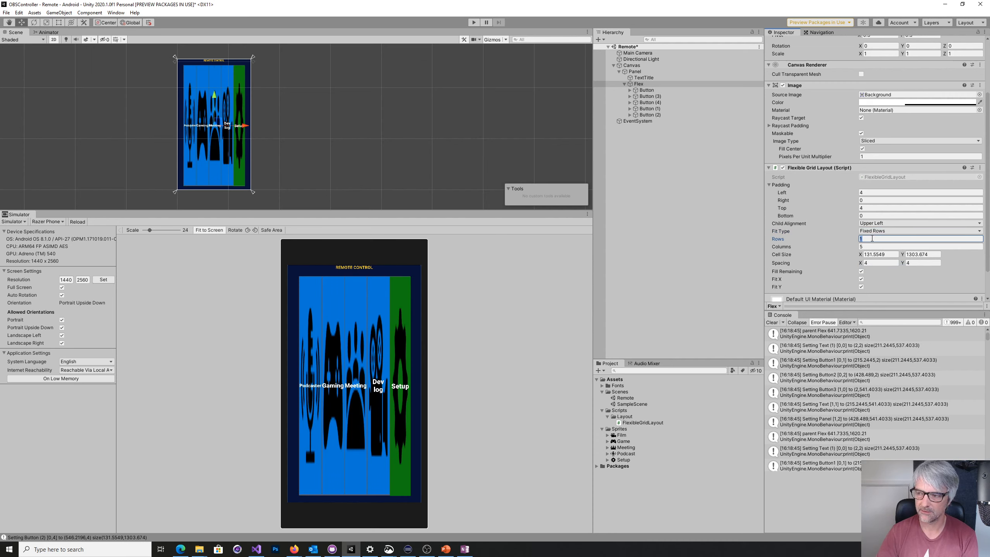
{"action": "type", "text": "2"}
{"action": "key", "text": "BackSpace"}
{"action": "type", "text": "3"}
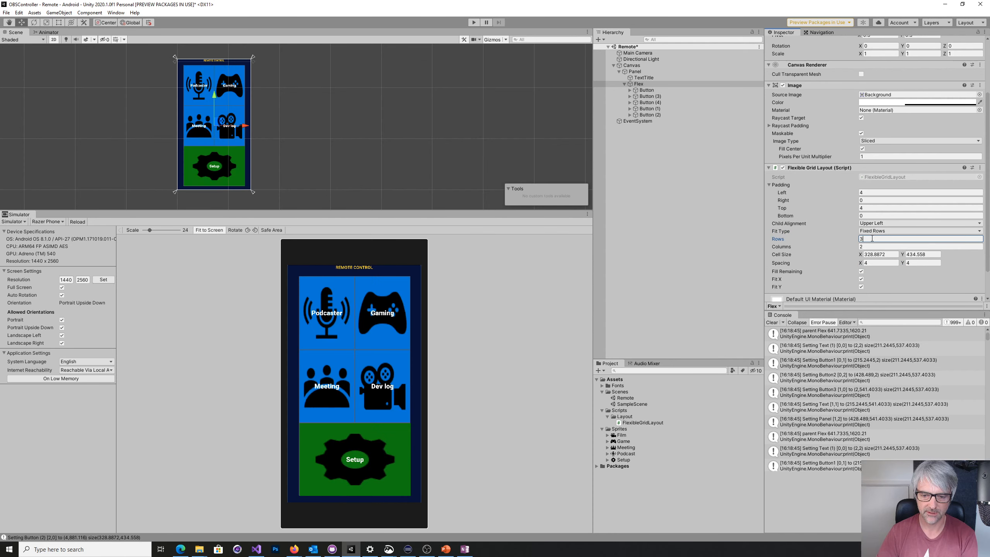
{"action": "key", "text": "BackSpace"}
{"action": "type", "text": "4"}
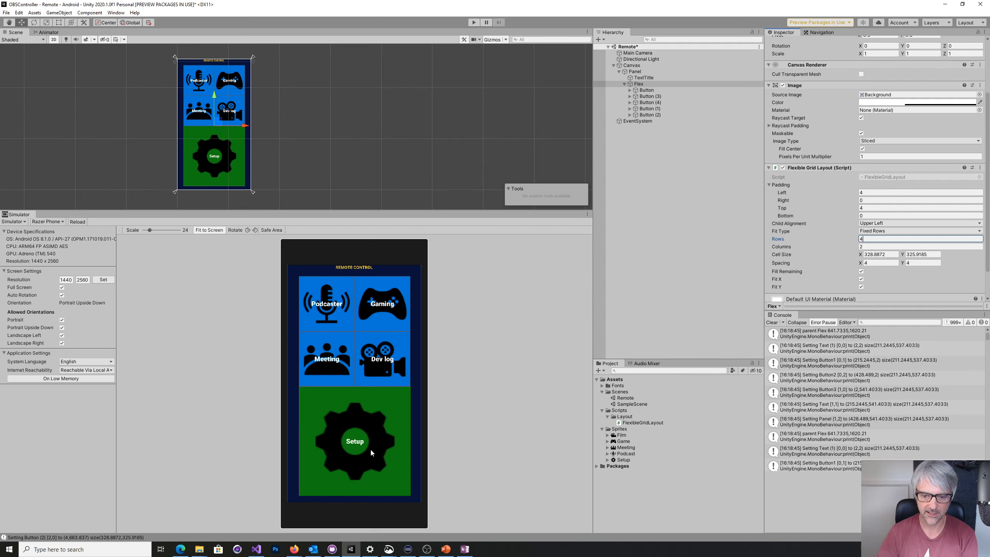
- Increase the fixed row count through 5, 6 and 7, finishing with 8 rows
{"action": "double_click", "coordinate": [866, 238]}
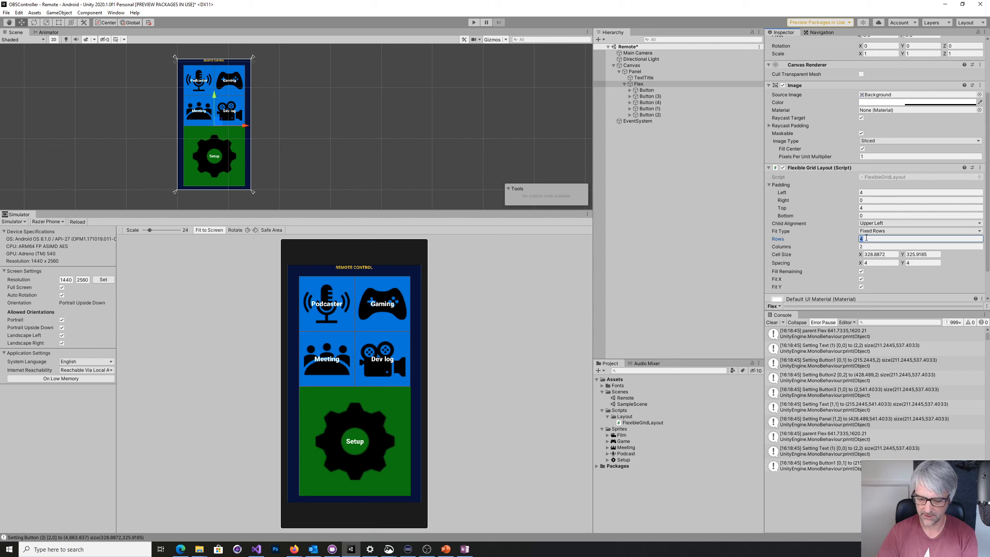
{"action": "type", "text": "5"}
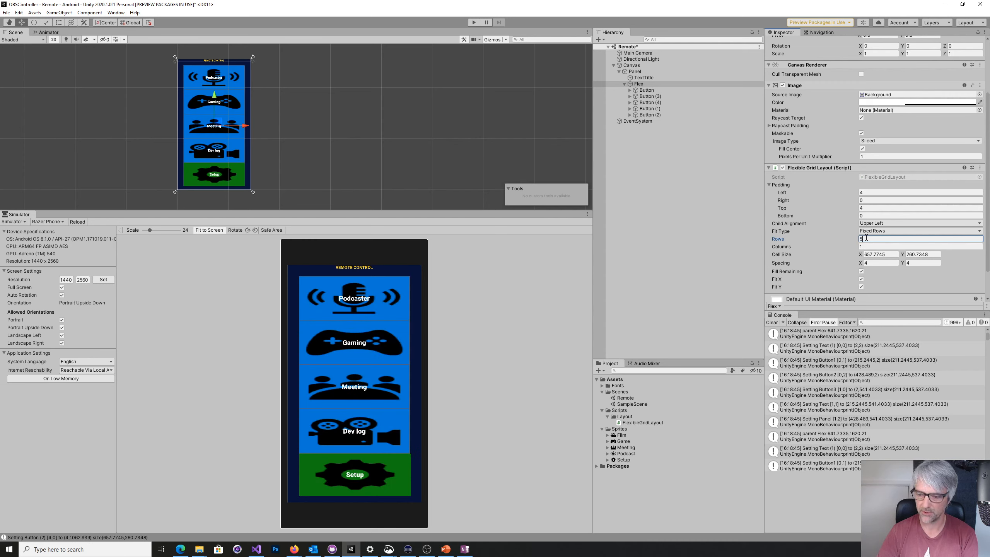
{"action": "type", "text": "6"}
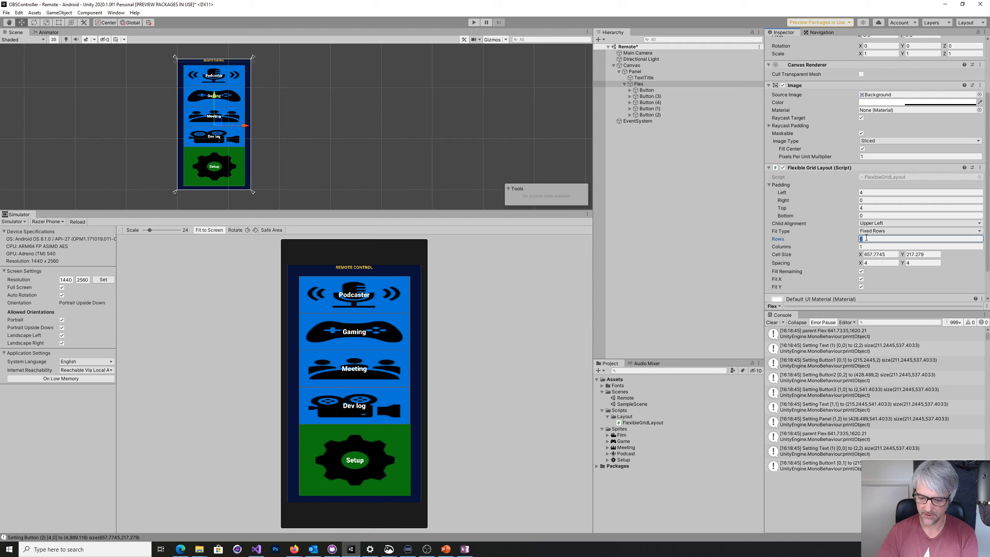
{"action": "type", "text": "7"}
{"action": "double_click", "coordinate": [867, 239]}
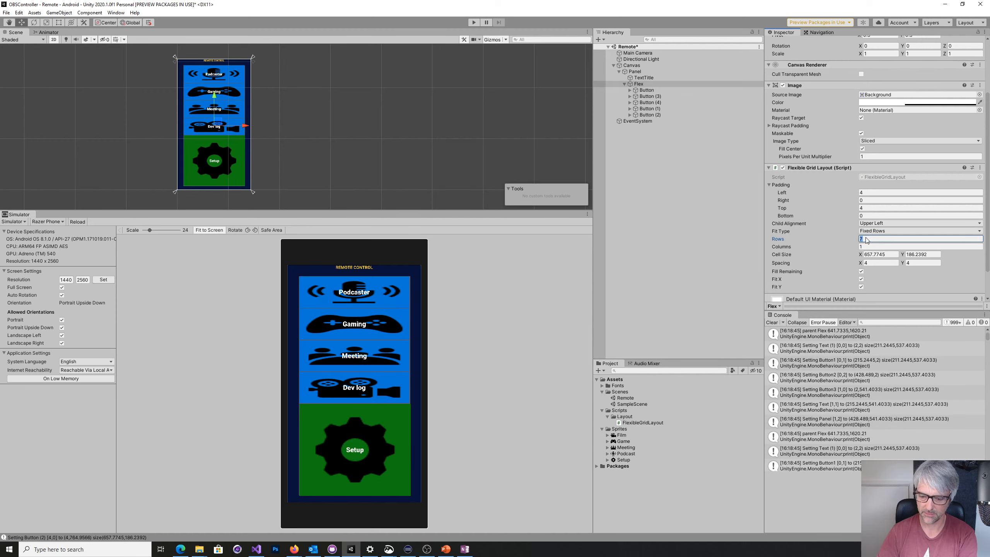
{"action": "type", "text": "8"}
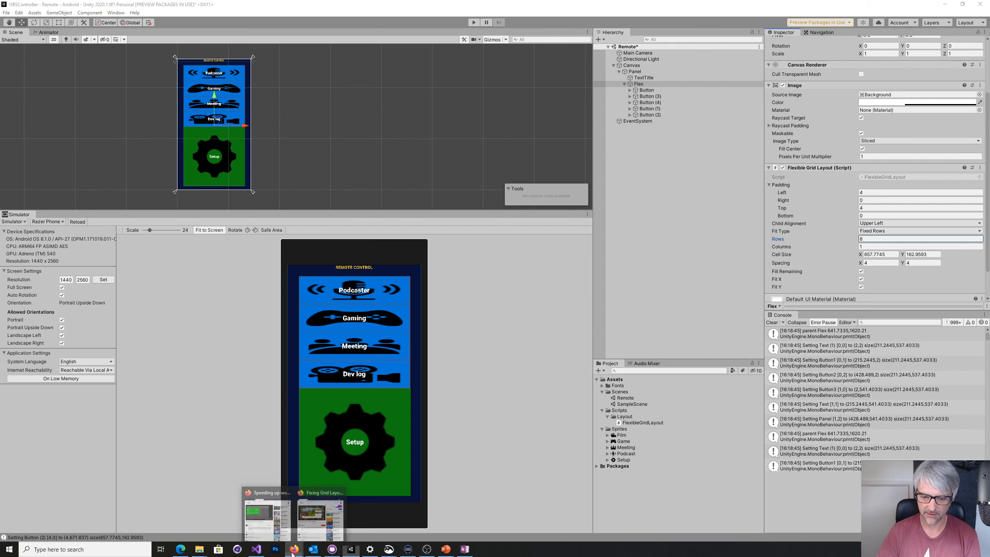
- Switch to Firefox to view the YouTube video on fixing grid layouts in Unity, and return to Unity's Flex object
{"action": "left_click", "coordinate": [324, 515]}
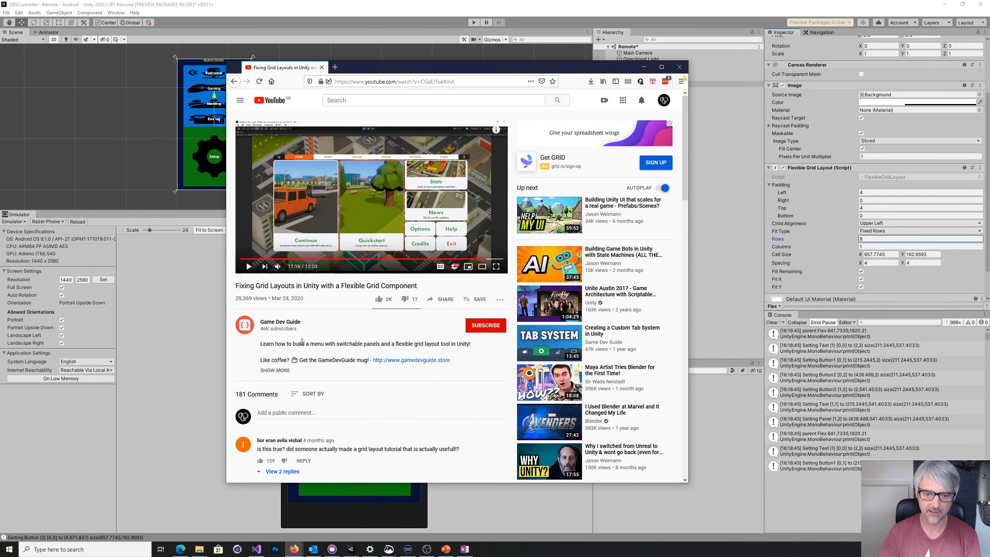
{"action": "left_click", "coordinate": [643, 67]}
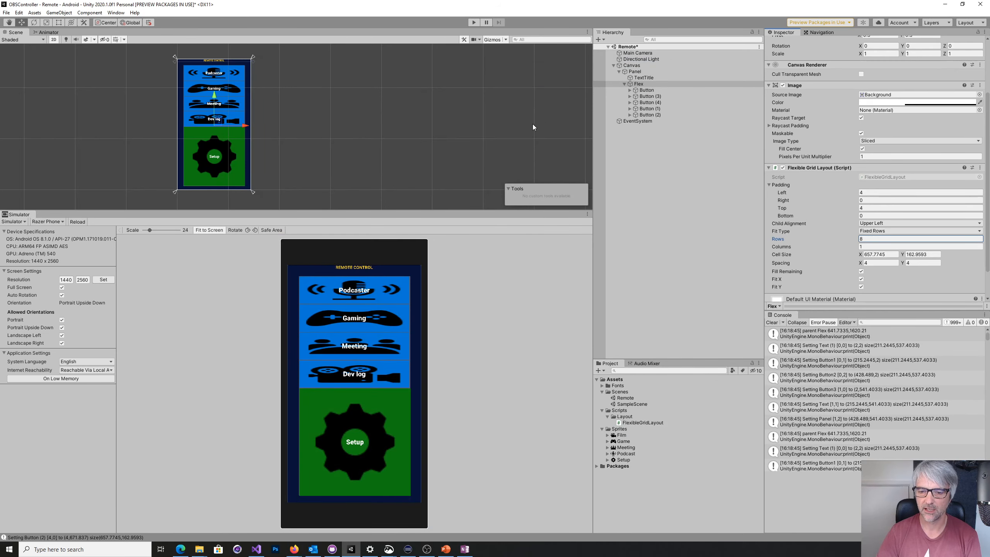
{"action": "left_click", "coordinate": [643, 78]}
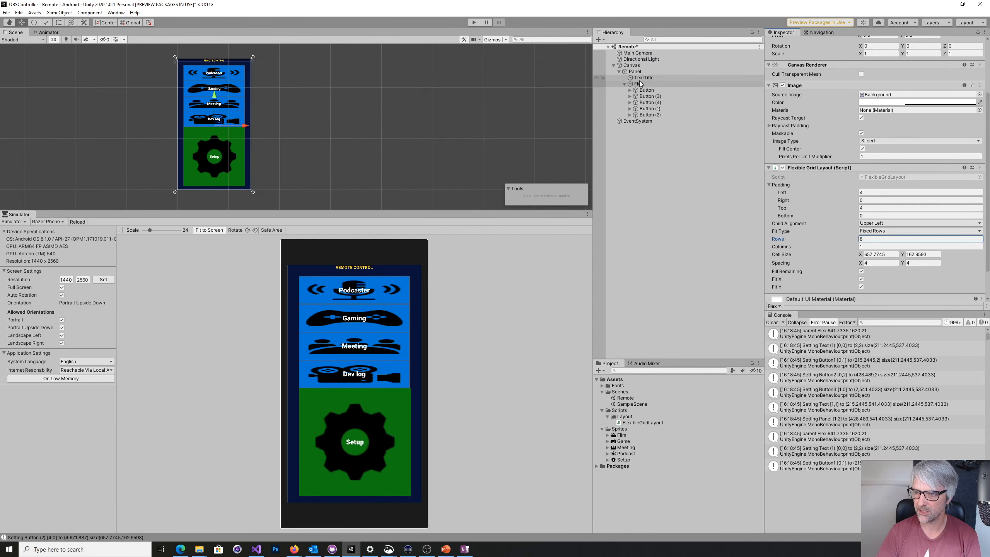
{"action": "left_click", "coordinate": [639, 84]}
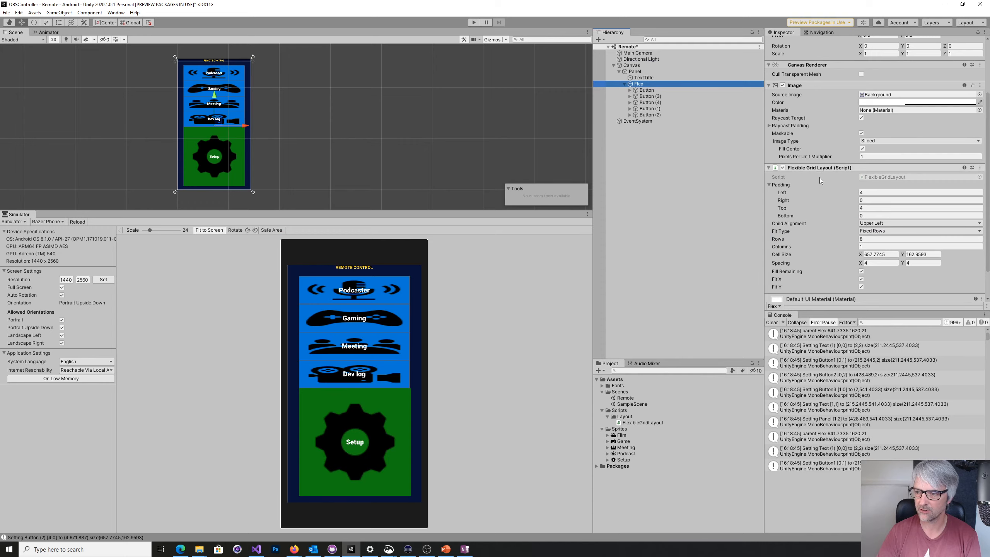